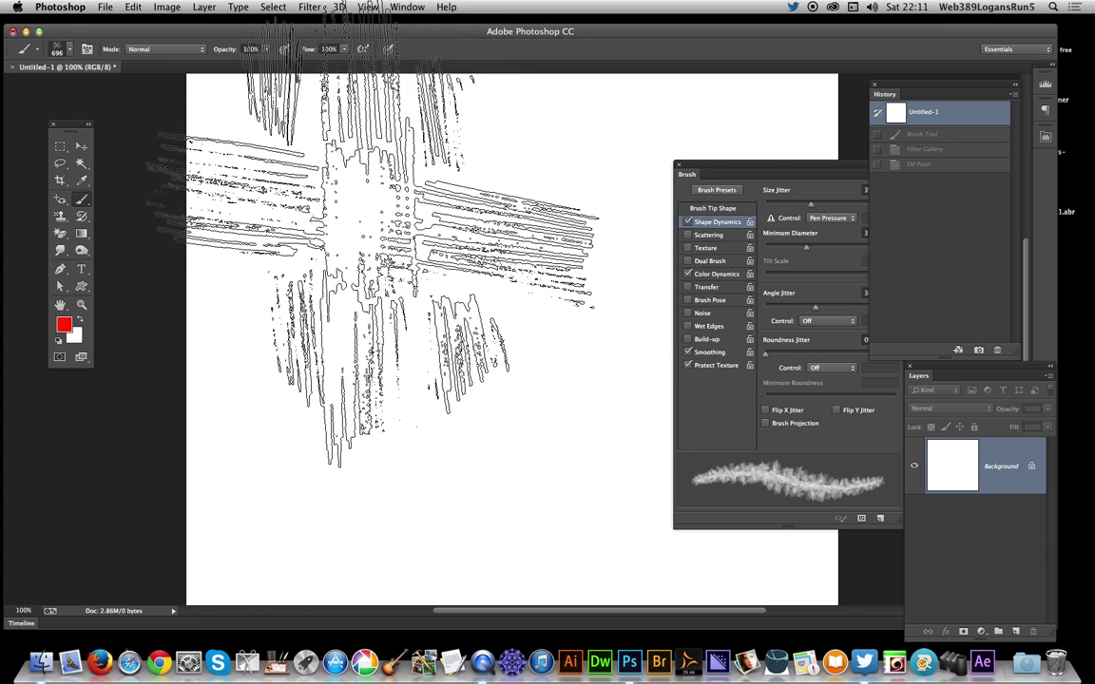
# Keep the standard Brush tool active and open the preset picker on the 696 px textured brush.
pyautogui.click(309, 8)
pyautogui.click(192, 74)
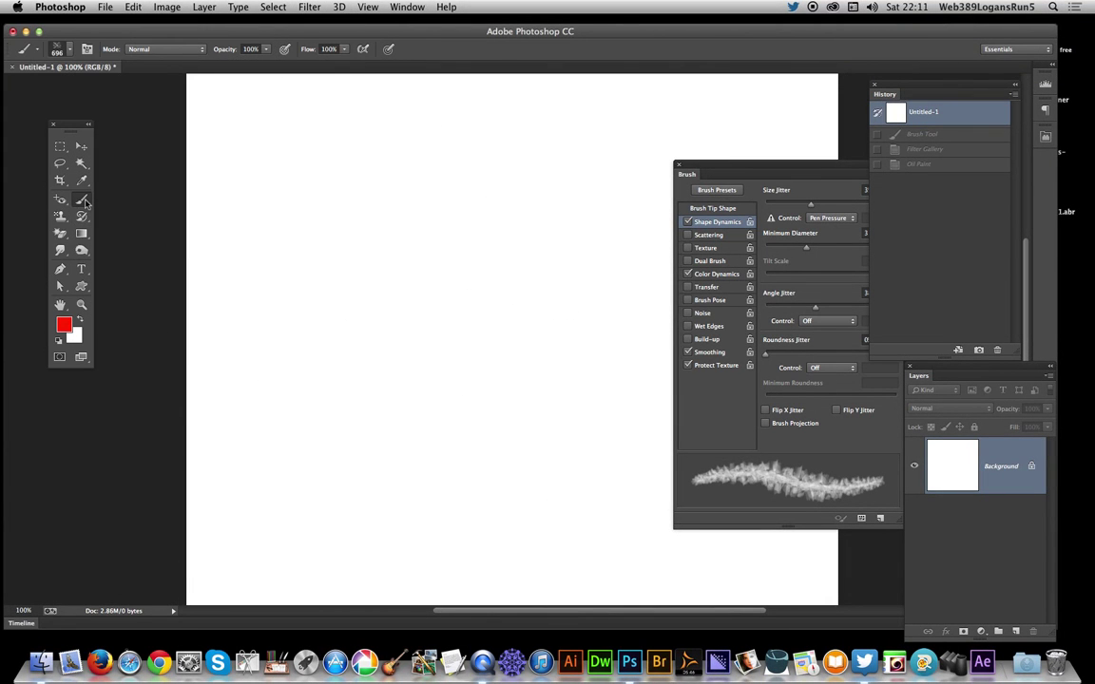
pyautogui.moveTo(84, 201); pyautogui.dragTo(133, 197)
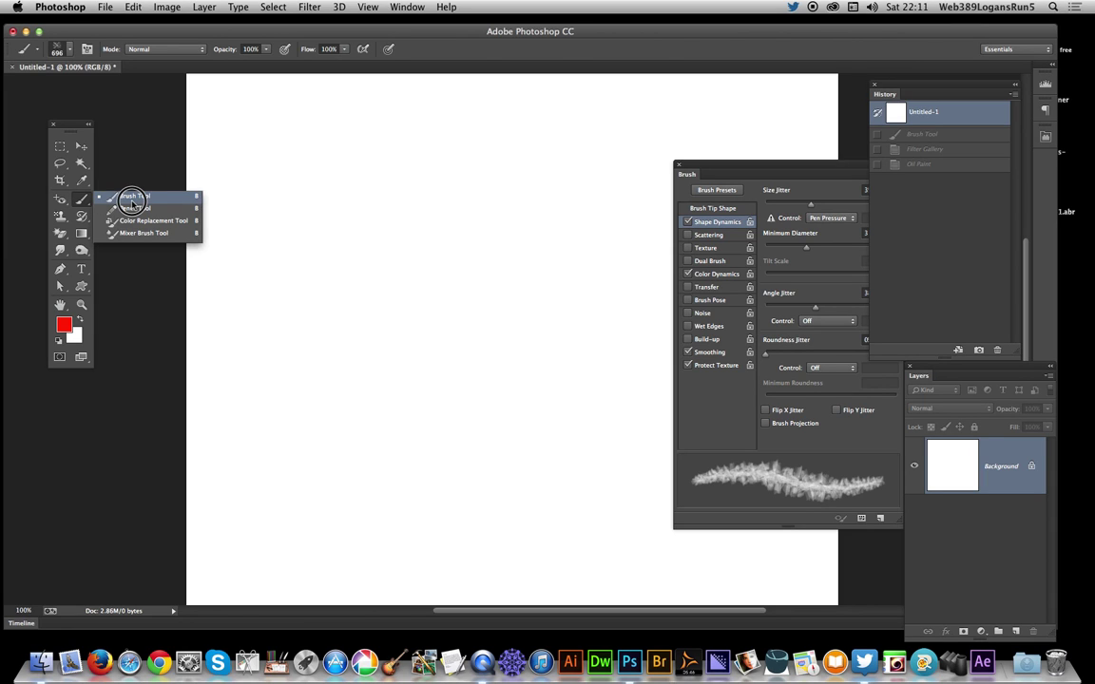
pyautogui.click(133, 197)
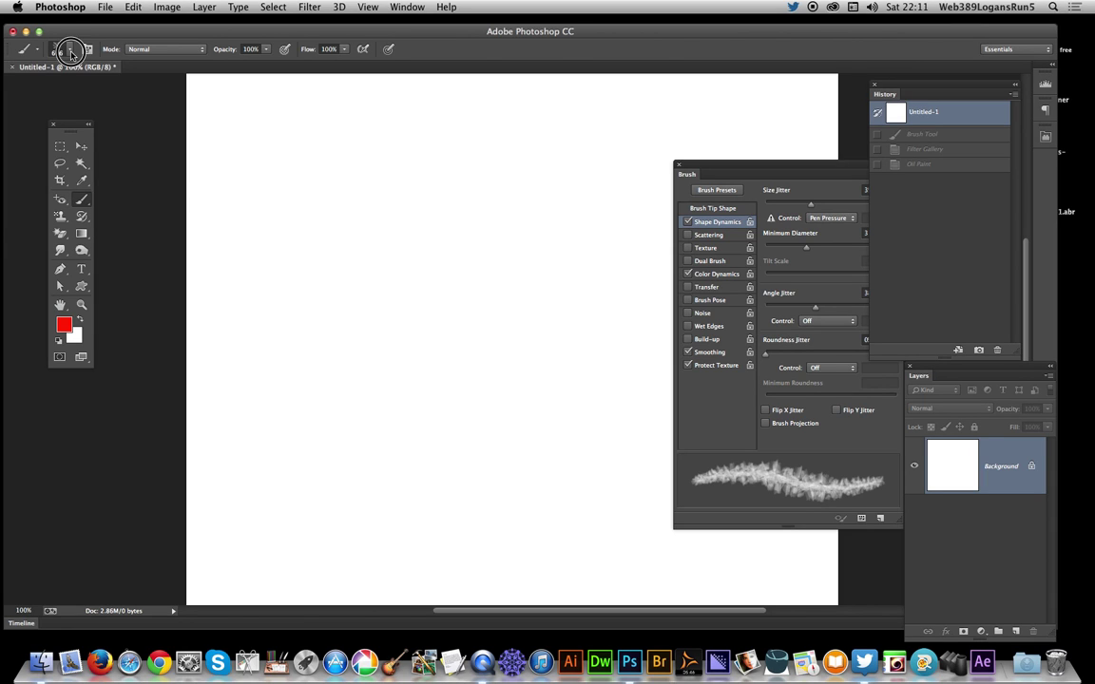
pyautogui.click(70, 50)
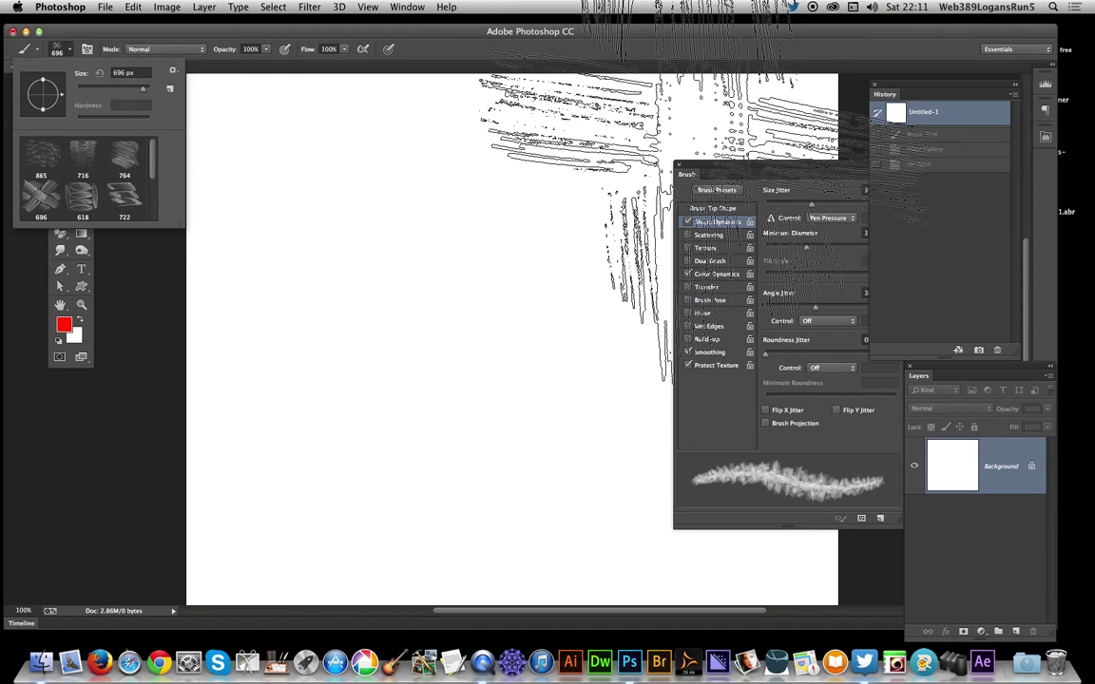
# Bring the Brush panel into view and set Color Dynamics to 83% hue jitter, applied per tip.
pyautogui.moveTo(724, 170); pyautogui.dragTo(665, 167)
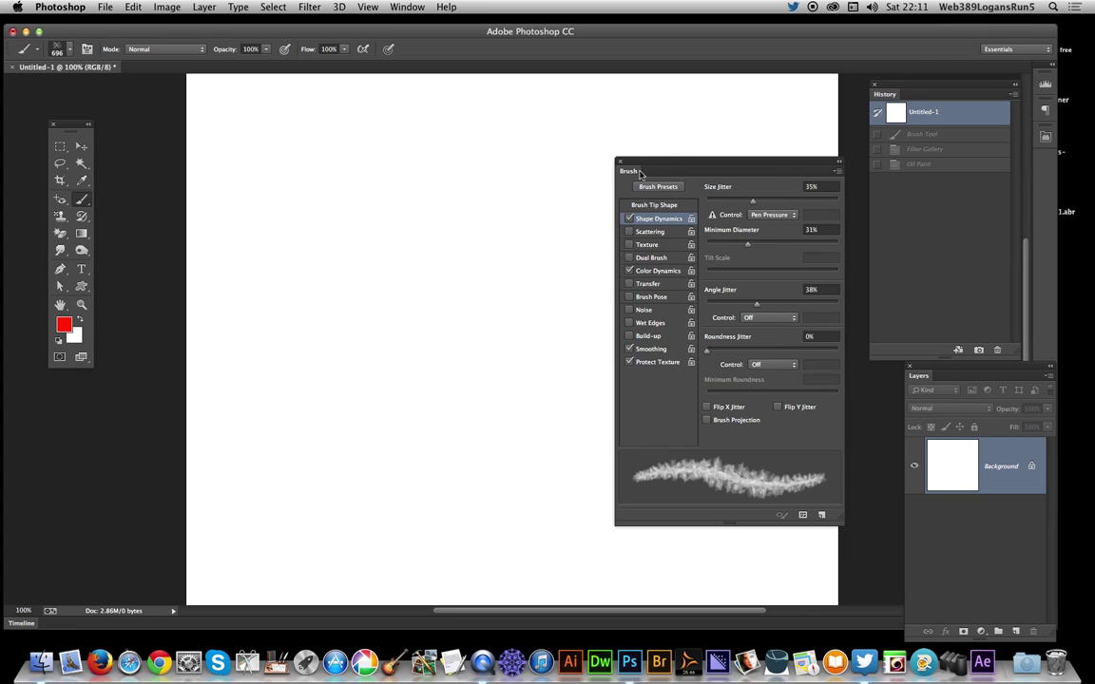
pyautogui.click(406, 7)
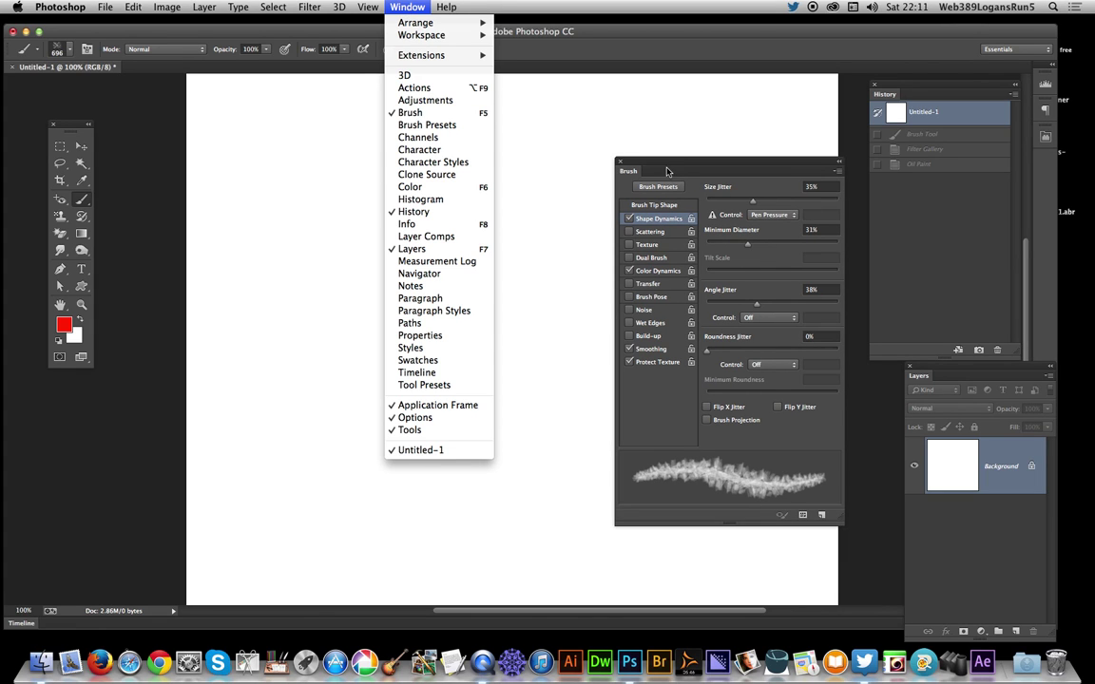
pyautogui.click(668, 220)
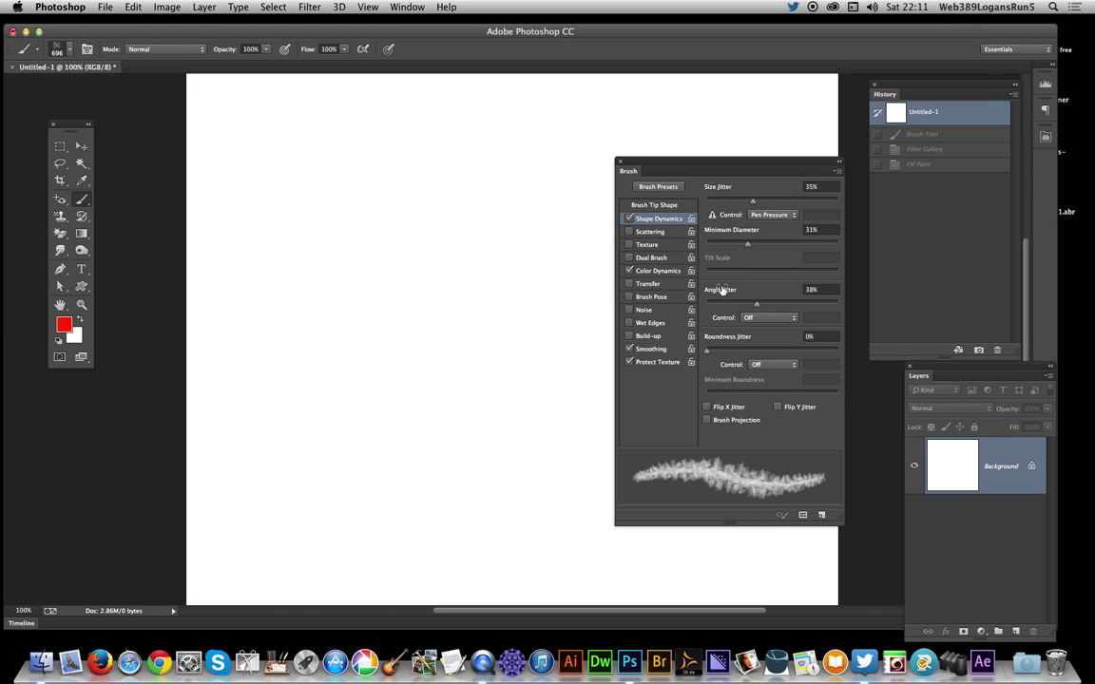
pyautogui.click(657, 273)
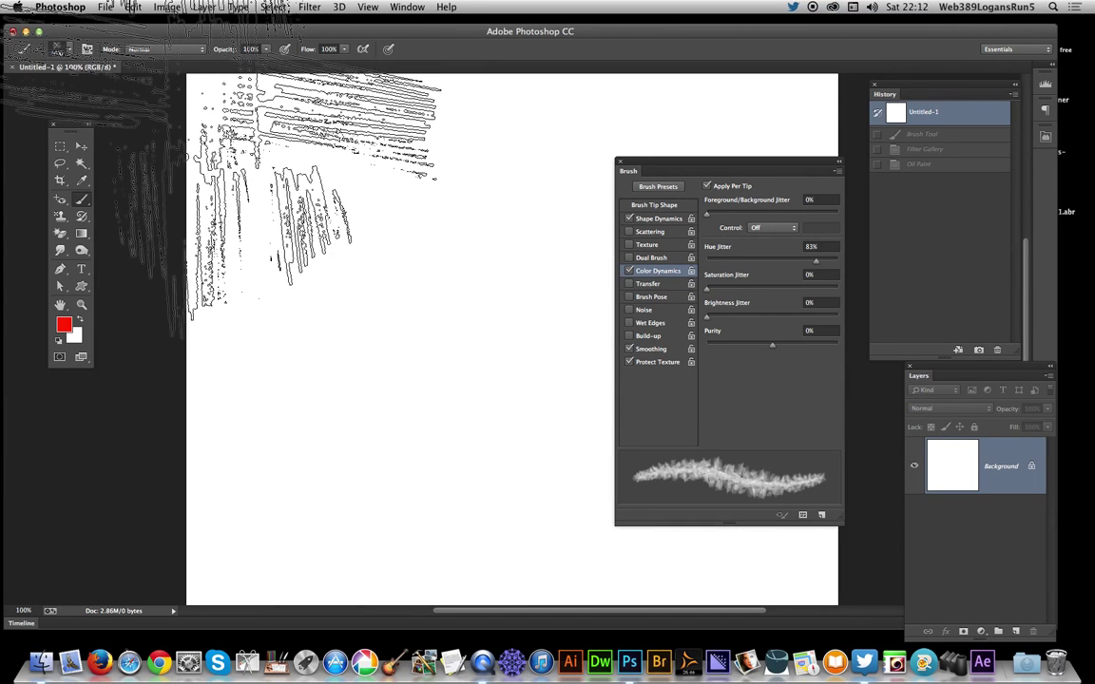
# Drag the Brush settings panel off the canvas to make room for painting.
pyautogui.moveTo(695, 166)
pyautogui.mouseDown()
pyautogui.moveTo(784, 180)
pyautogui.moveTo(843, 215)
pyautogui.mouseUp()
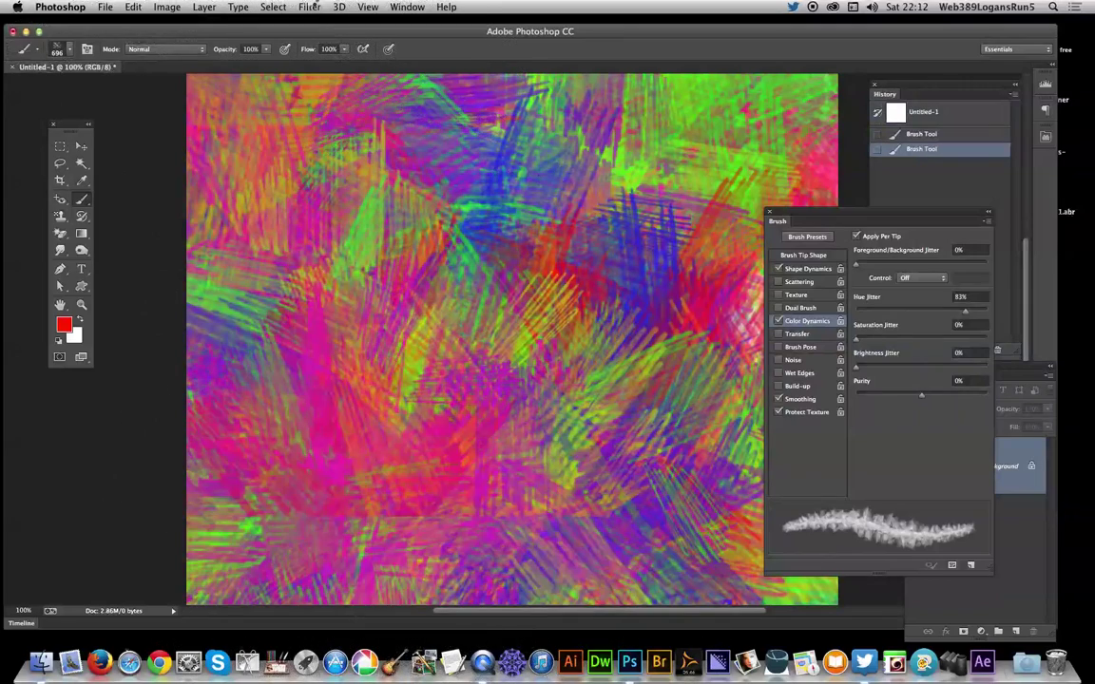
# Apply Filter Gallery's Artistic Paint Daubs with the Sparkle brush type at size 19.
pyautogui.click(311, 7)
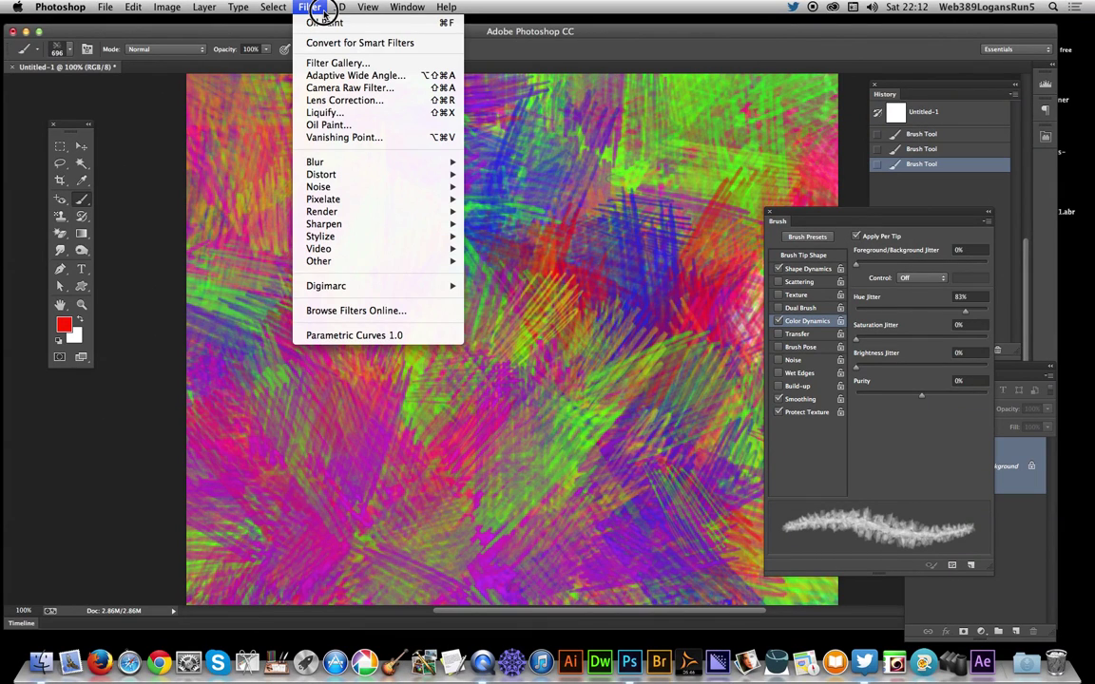
pyautogui.click(338, 64)
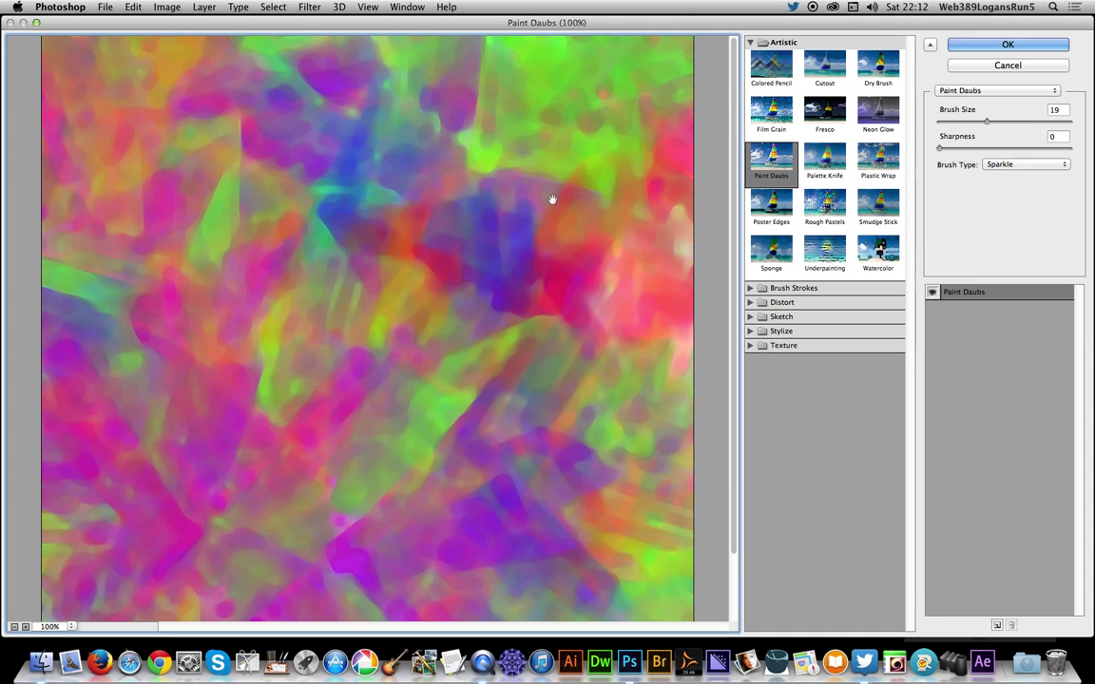
pyautogui.click(989, 92)
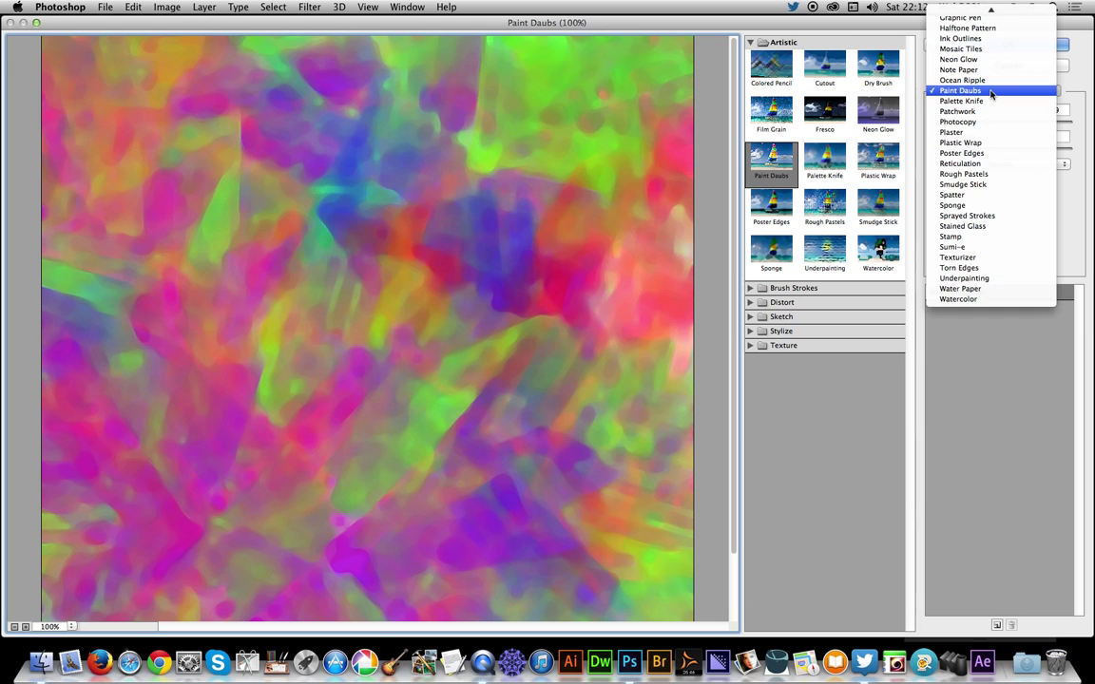
pyautogui.click(988, 91)
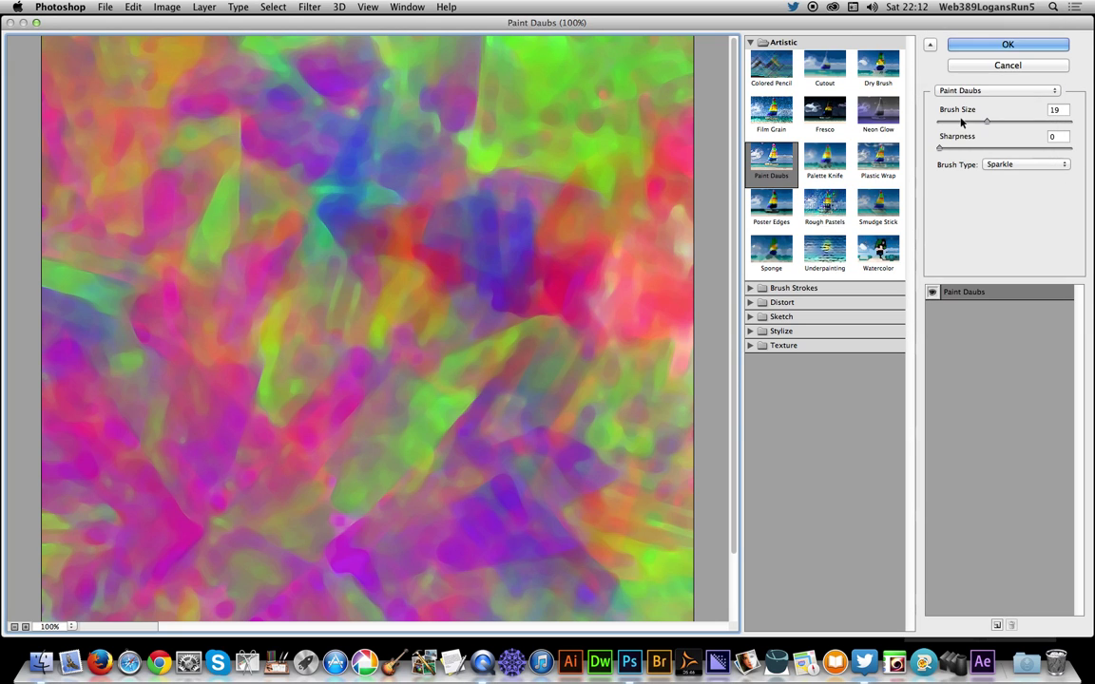
pyautogui.click(1000, 164)
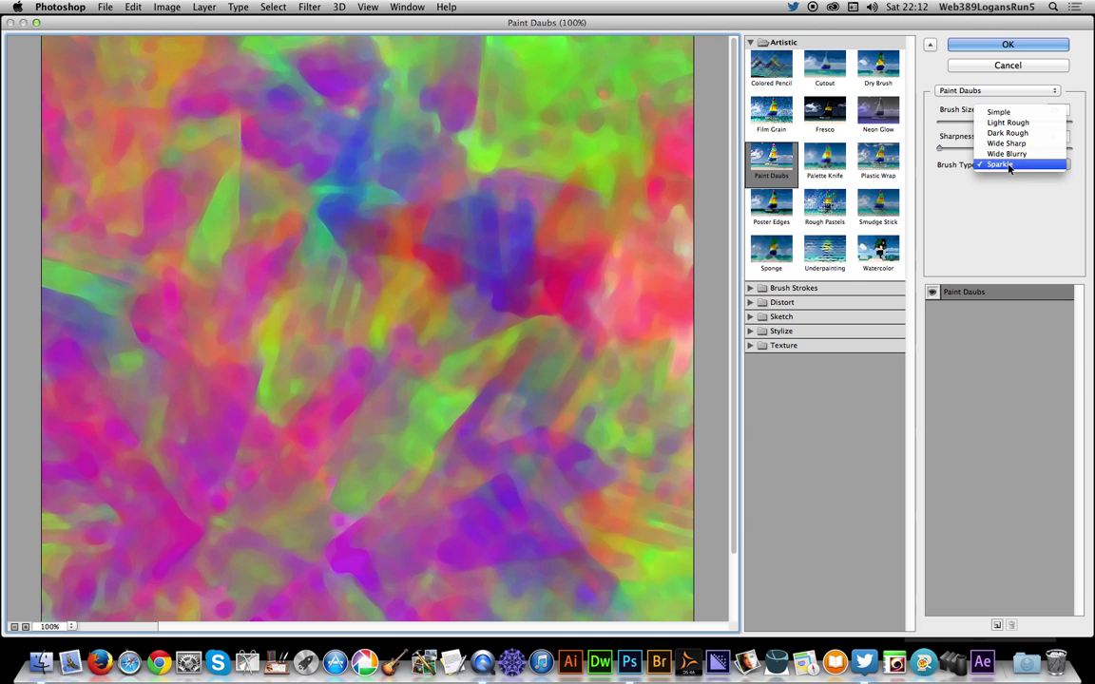
pyautogui.click(1007, 168)
pyautogui.click(953, 44)
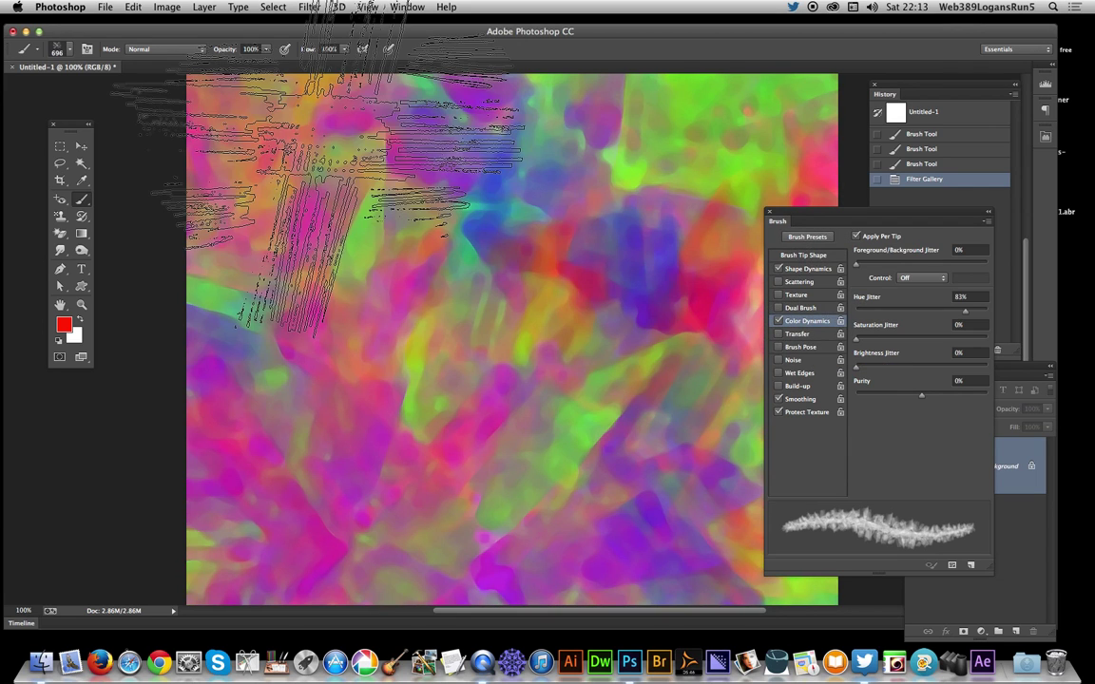
# Apply Oil Paint with Bristle Detail raised to 6.1 and Shine increased.
pyautogui.click(304, 8)
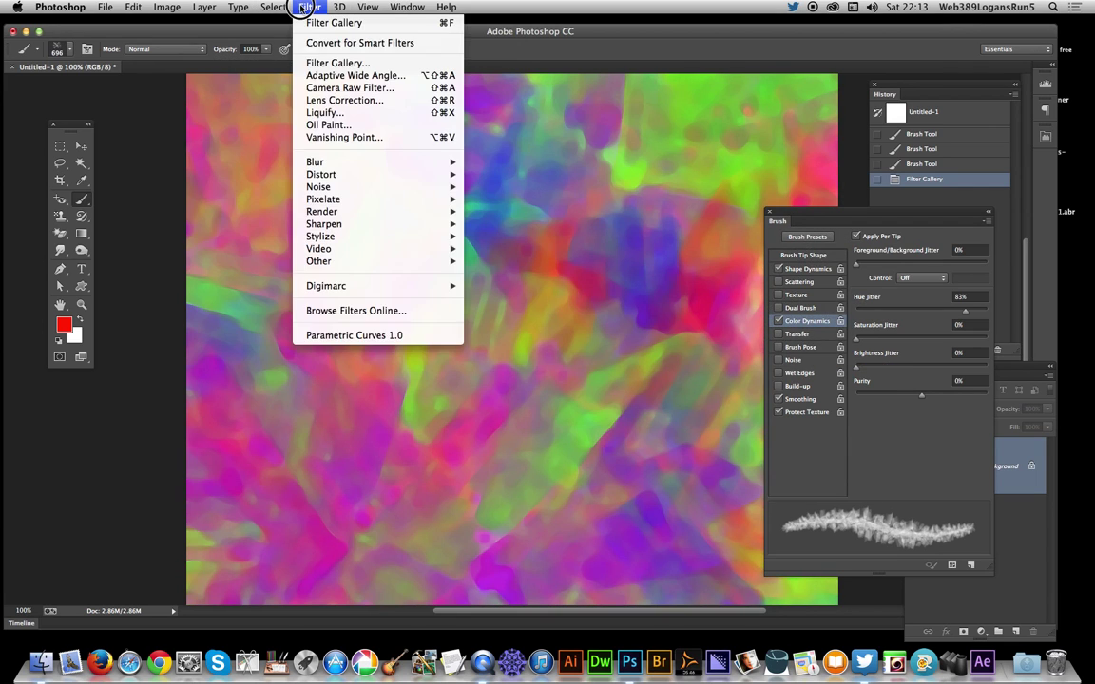
pyautogui.click(321, 125)
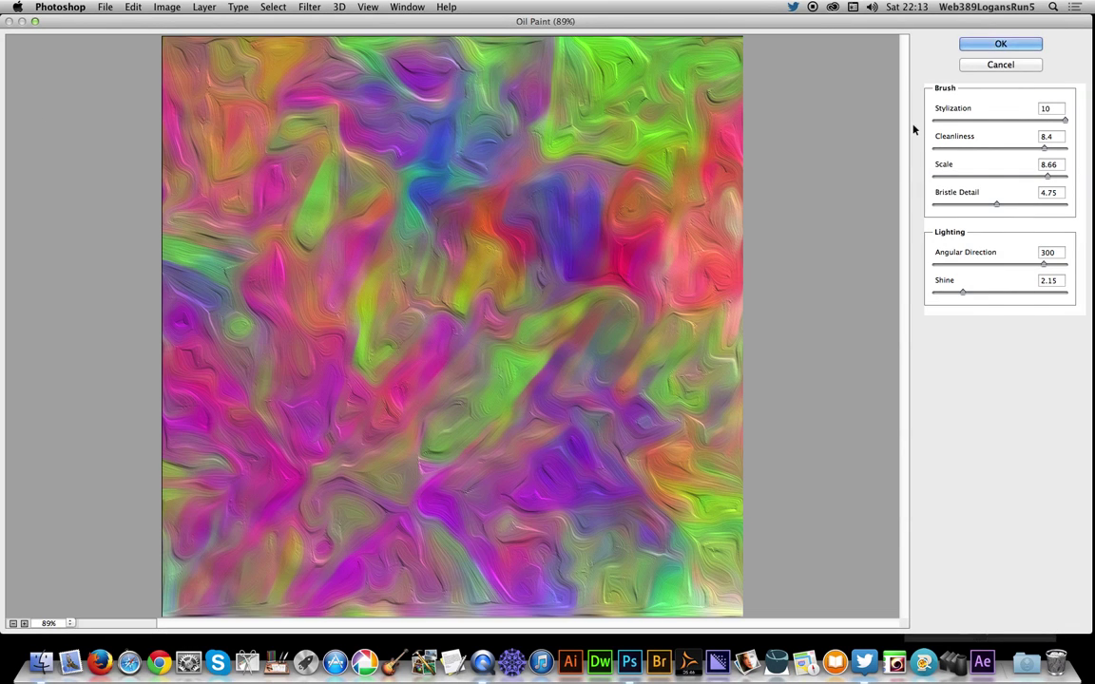
pyautogui.moveTo(997, 205); pyautogui.dragTo(1015, 206)
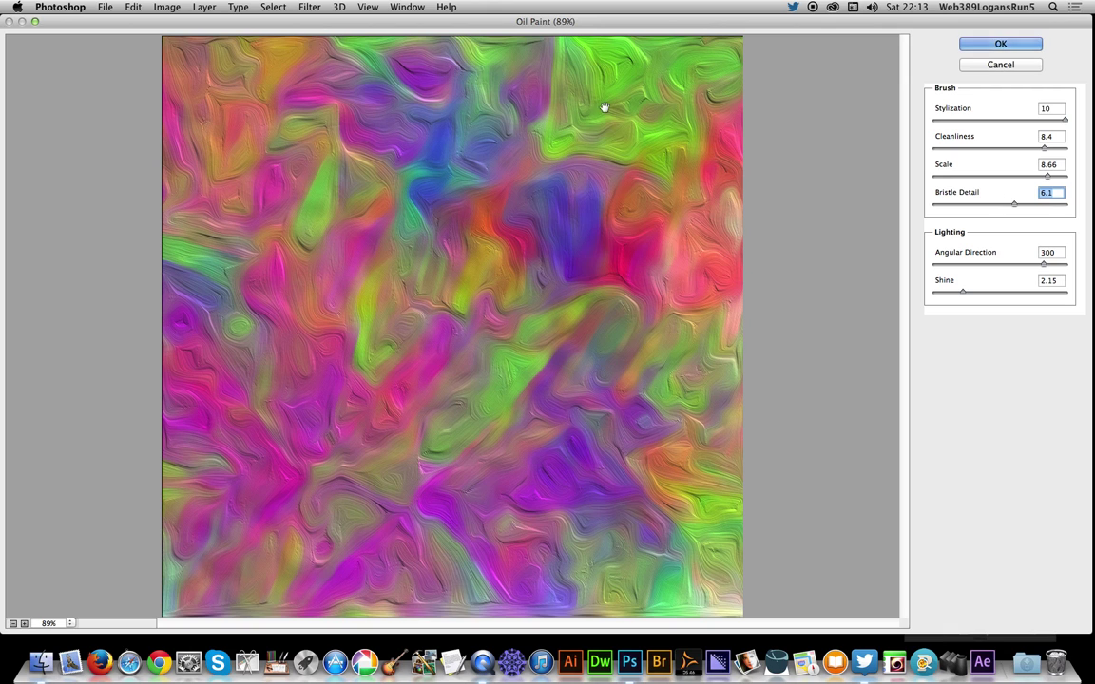
pyautogui.moveTo(962, 293); pyautogui.dragTo(975, 293)
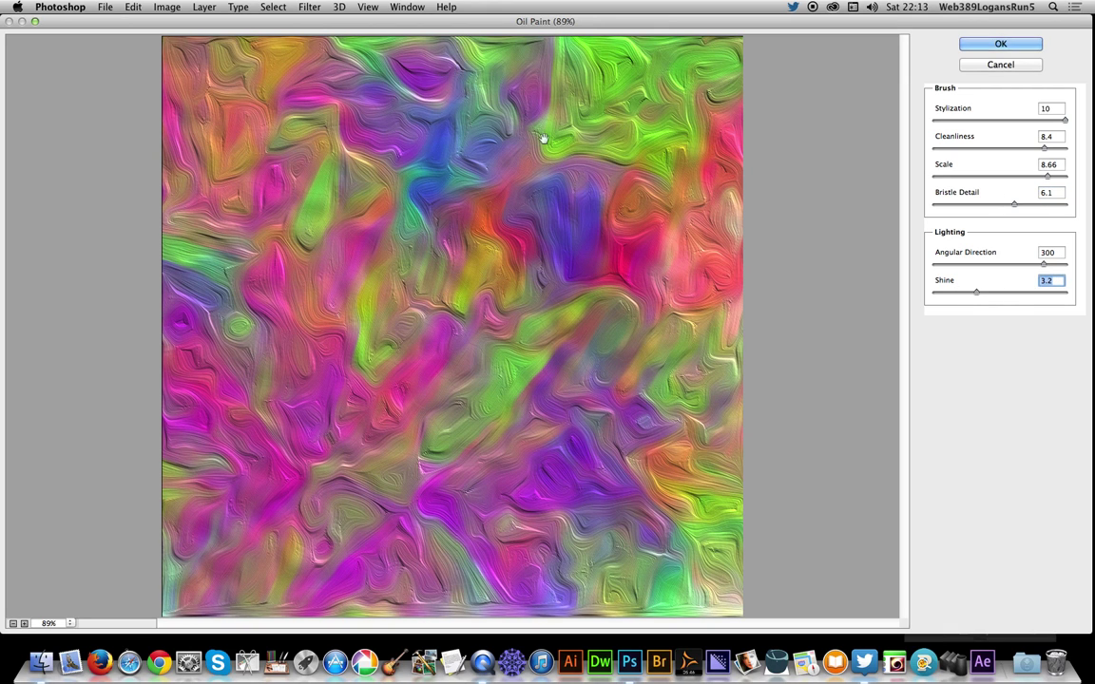
pyautogui.click(979, 44)
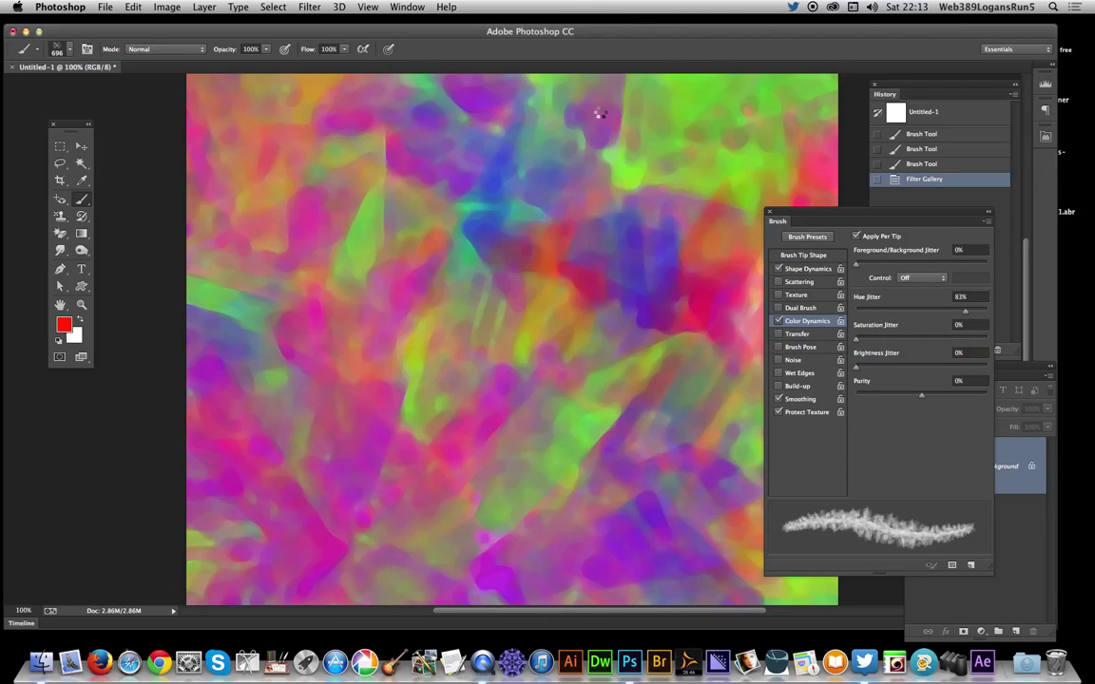
# Reapply the last Oil Paint filter, then close the Brush panel with F5.
pyautogui.click(310, 7)
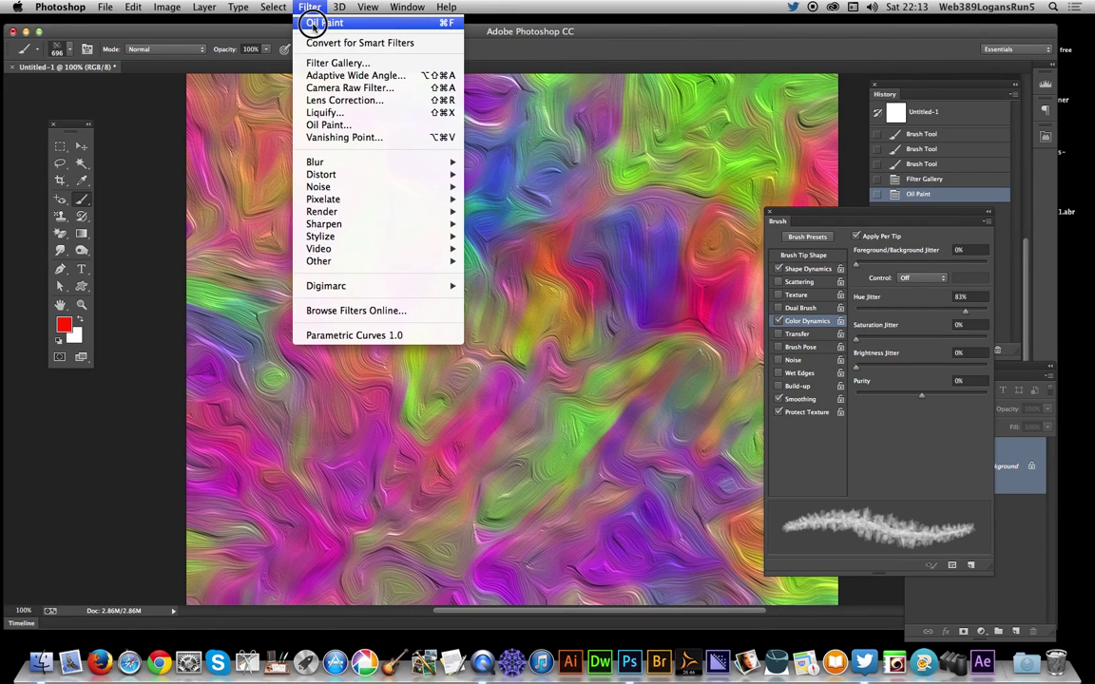
pyautogui.click(314, 23)
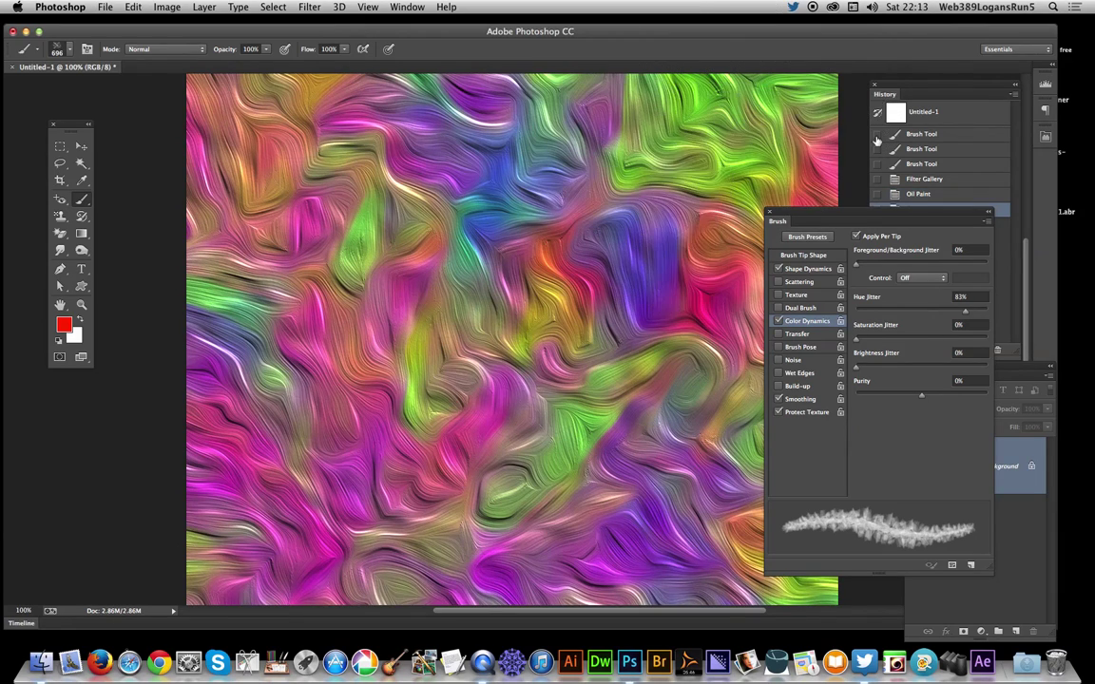
pyautogui.moveTo(827, 212); pyautogui.dragTo(822, 237)
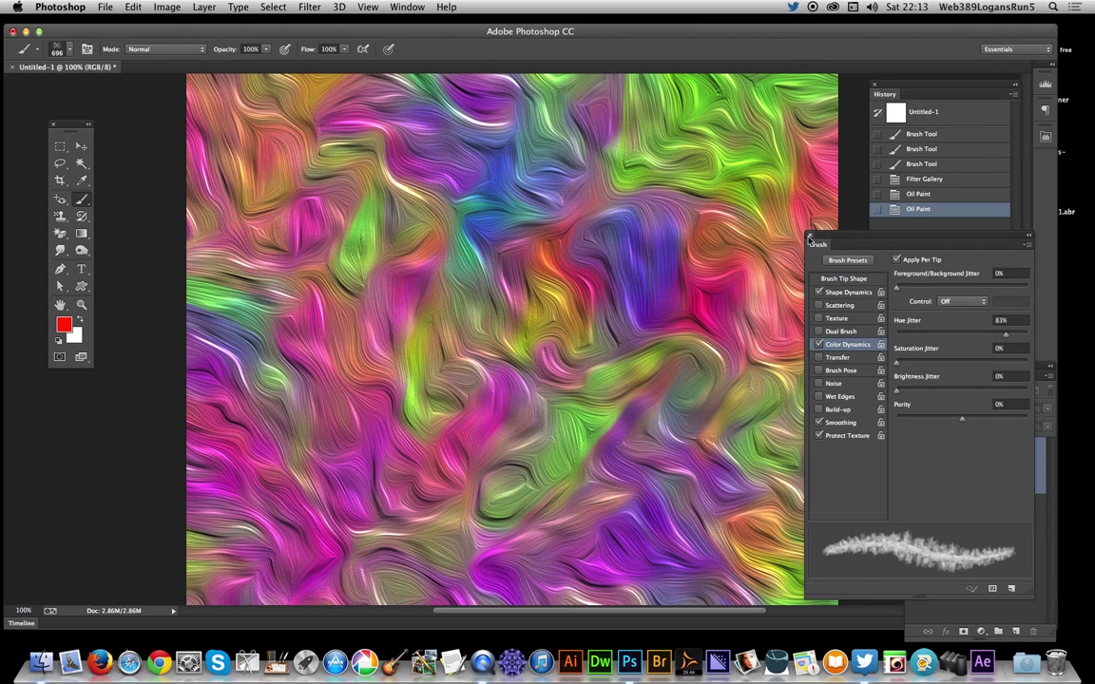
pyautogui.press('F5')
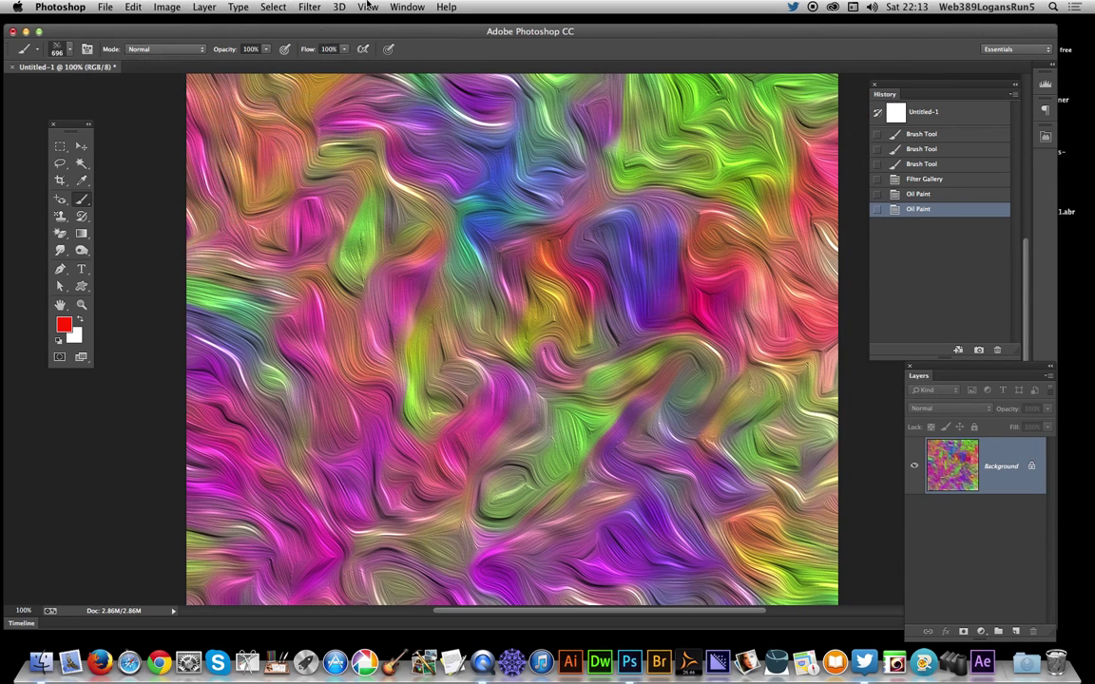
# Apply Paint Daubs from the Filter Gallery with brush size raised to 22.
pyautogui.click(310, 7)
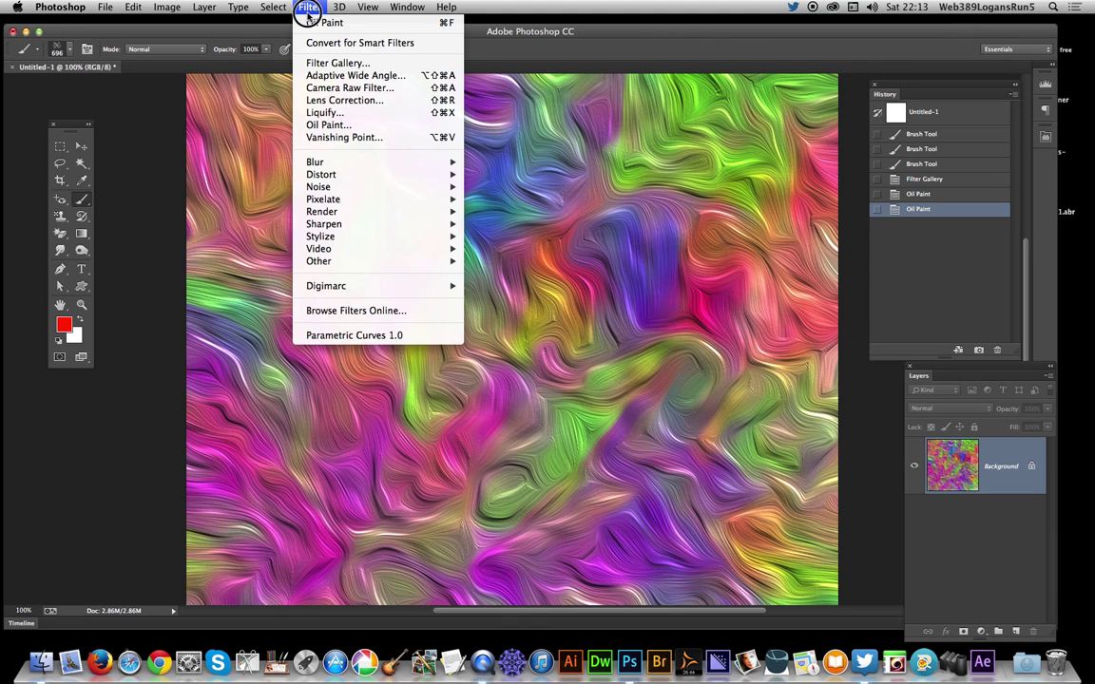
pyautogui.click(314, 63)
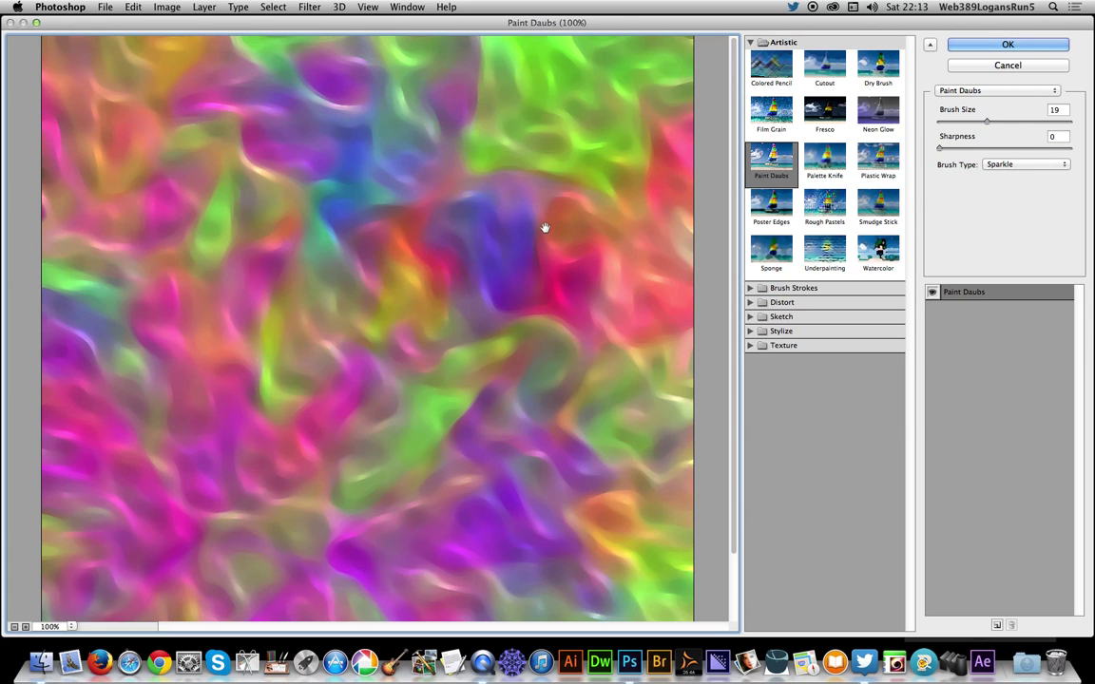
pyautogui.moveTo(986, 122); pyautogui.dragTo(994, 121)
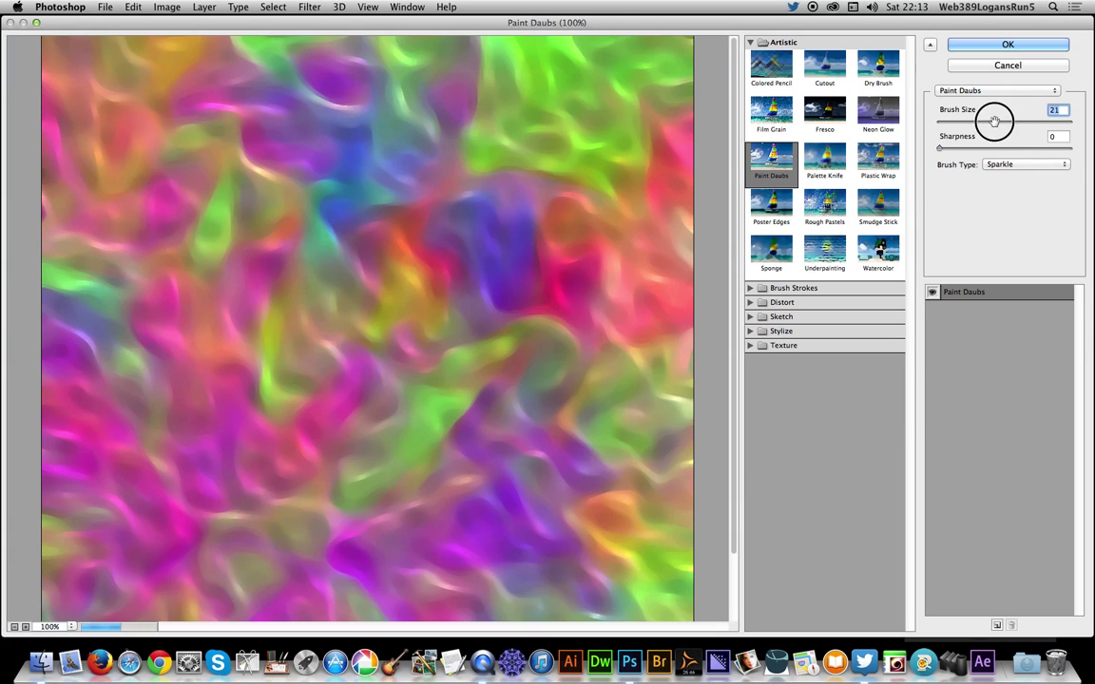
pyautogui.click(1013, 49)
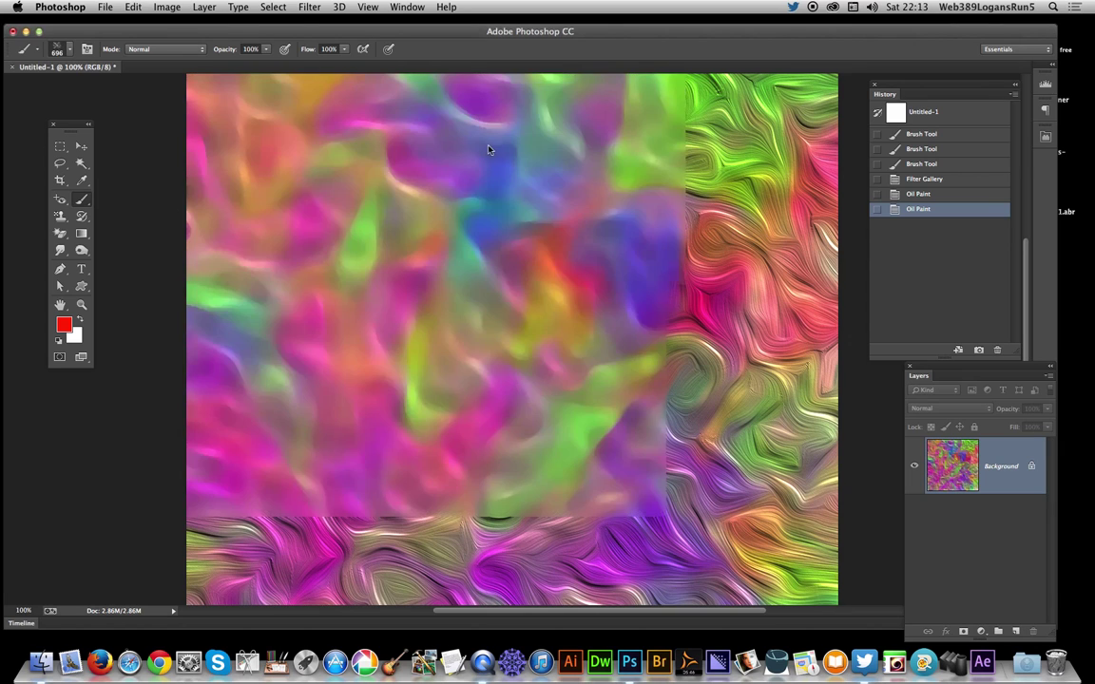
# Apply a third Oil Paint pass with the current settings.
pyautogui.click(309, 7)
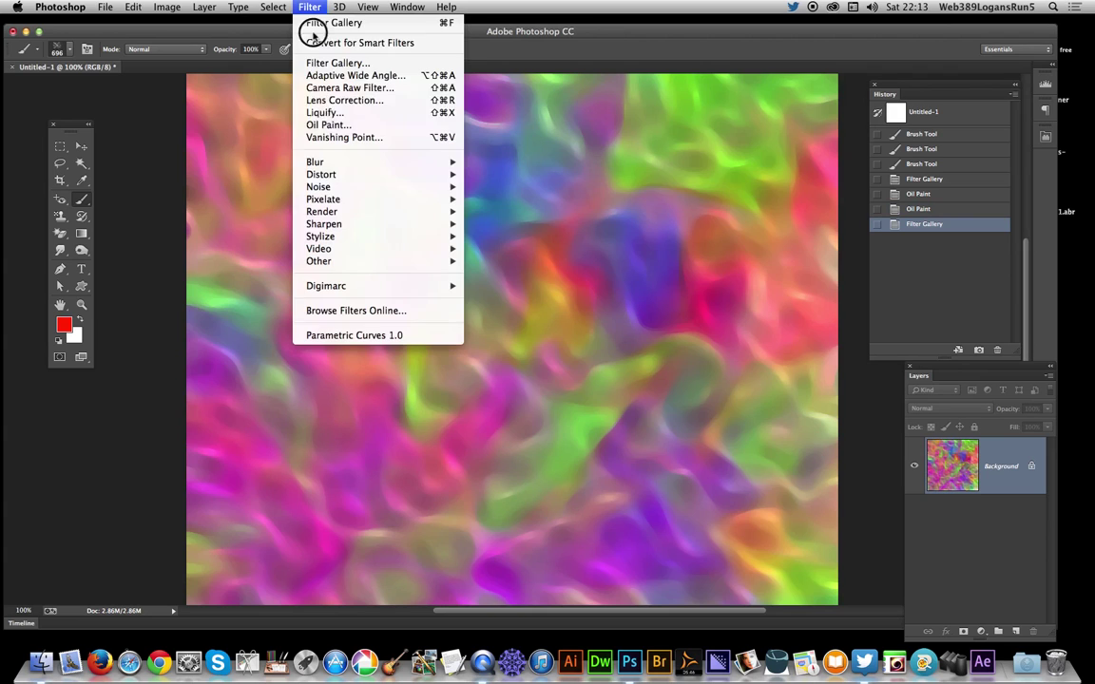
pyautogui.click(328, 125)
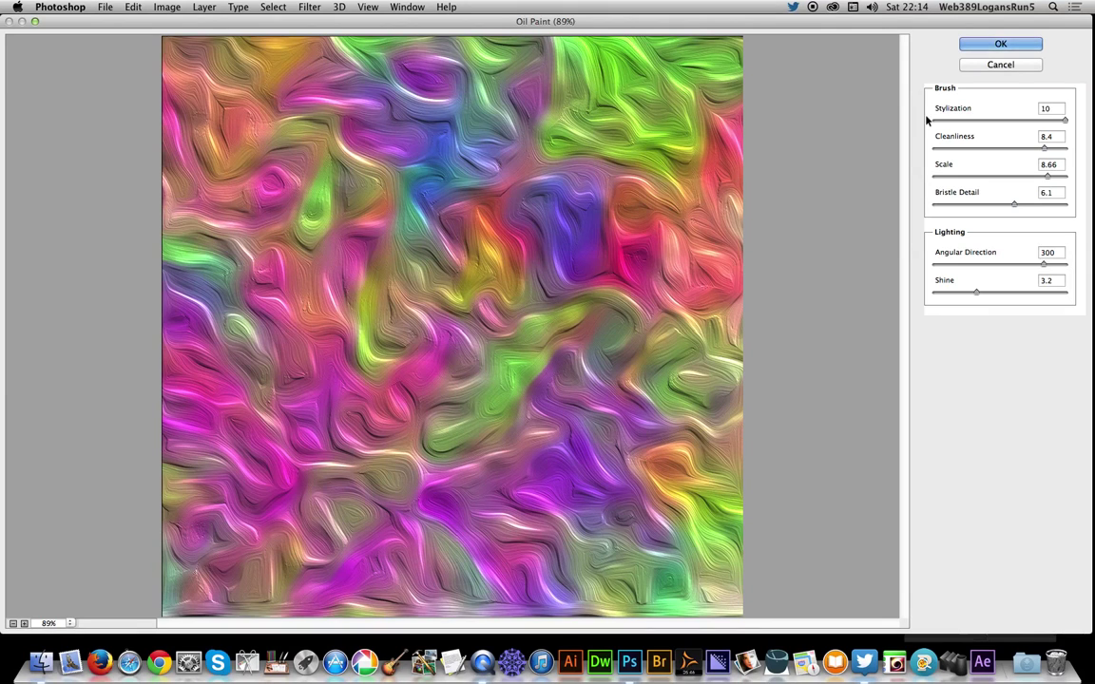
pyautogui.click(998, 44)
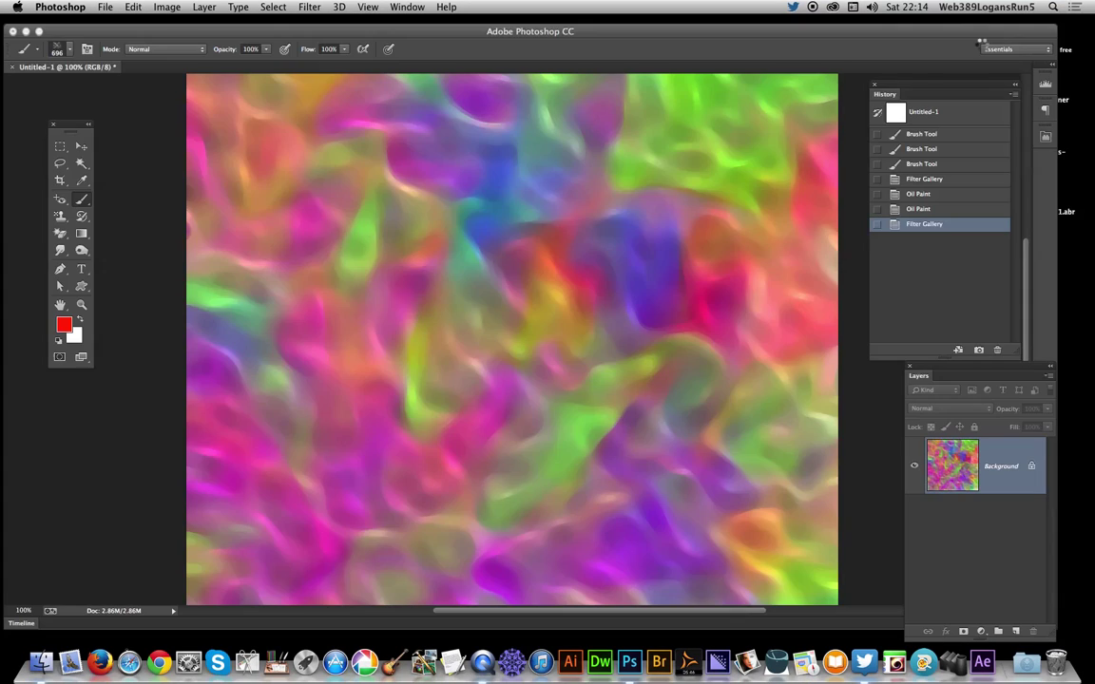
# Apply another size-22 Paint Daubs pass from the Filter Gallery.
pyautogui.click(309, 7)
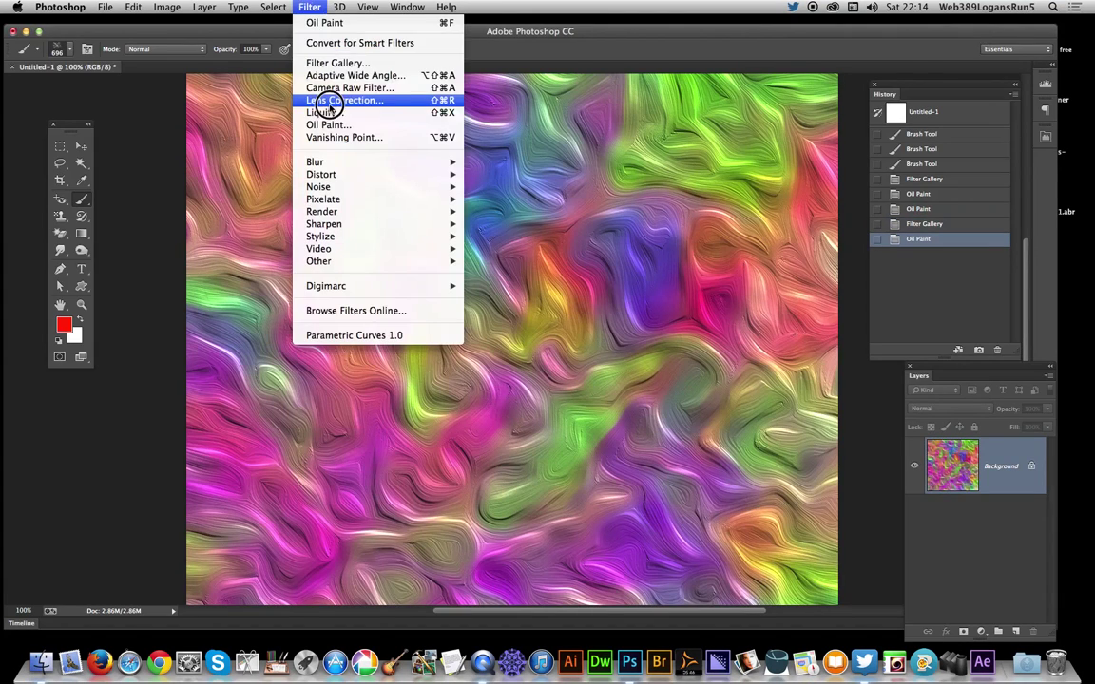
pyautogui.click(353, 65)
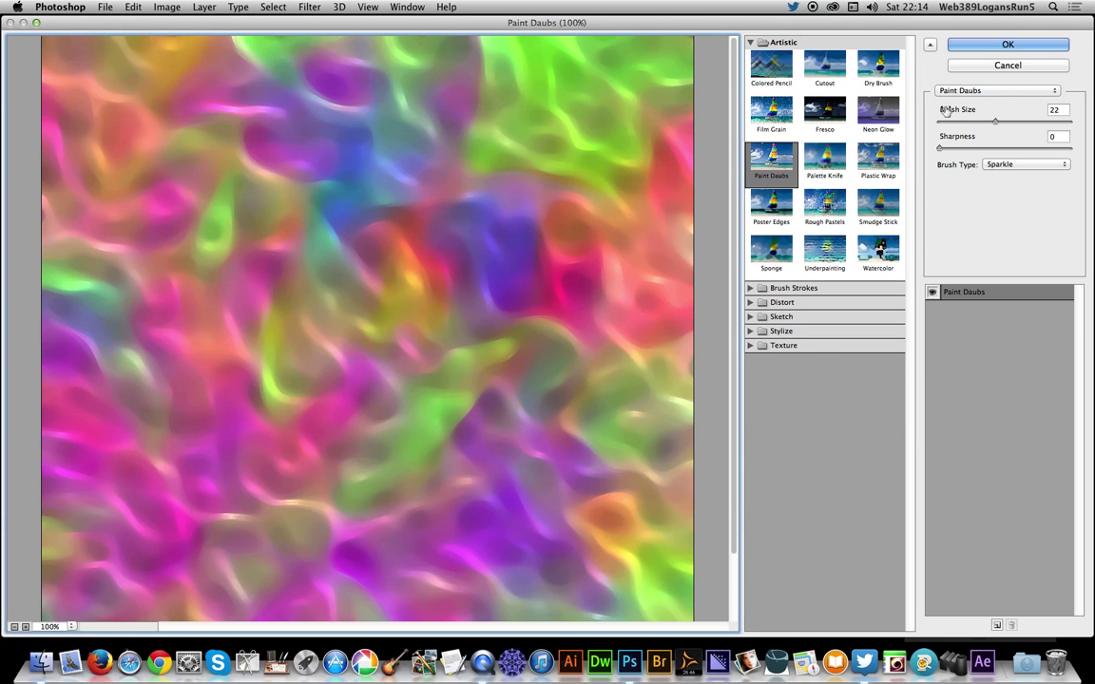
pyautogui.click(969, 64)
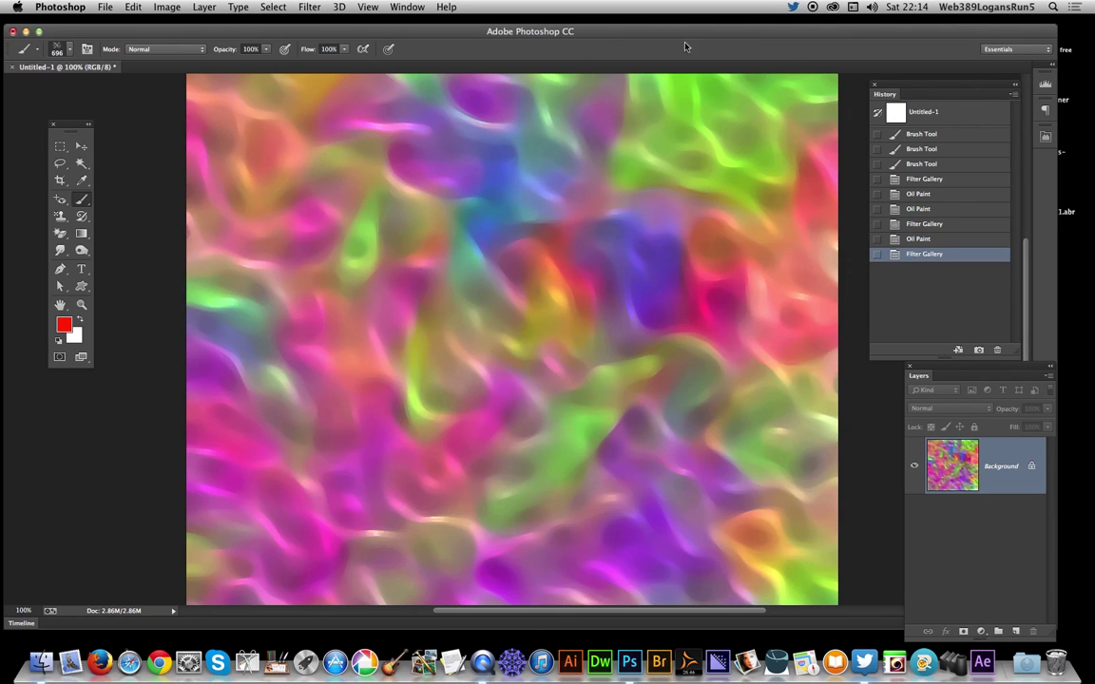
# Apply Oil Paint with Bristle Detail nudged up to 6.15.
pyautogui.click(309, 7)
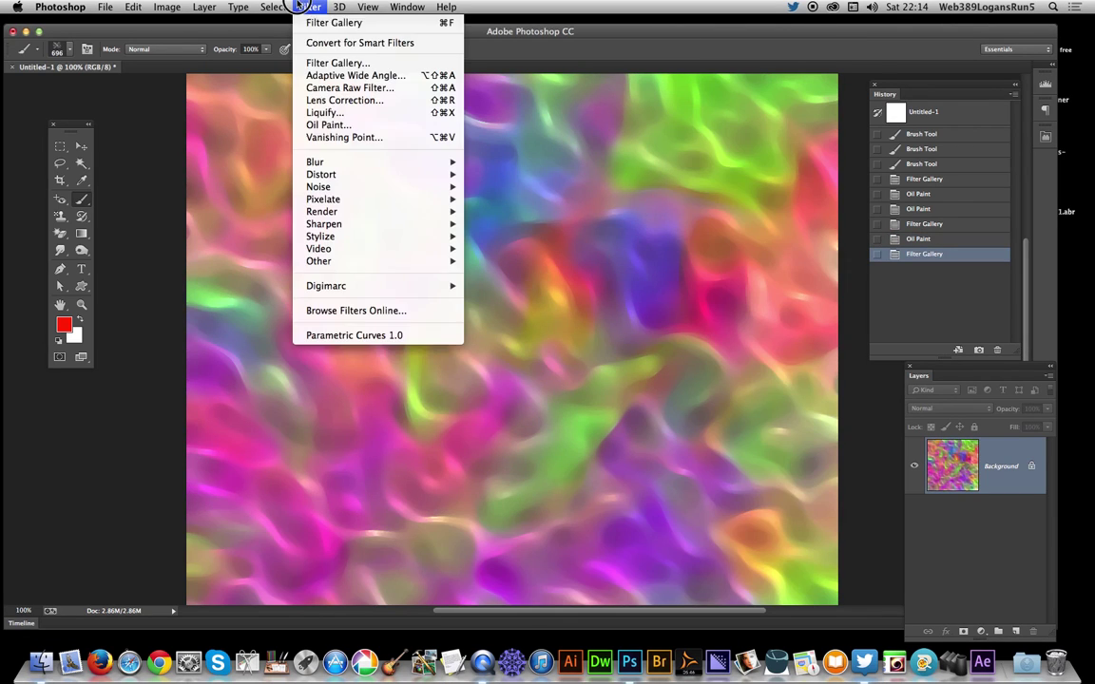
pyautogui.click(328, 124)
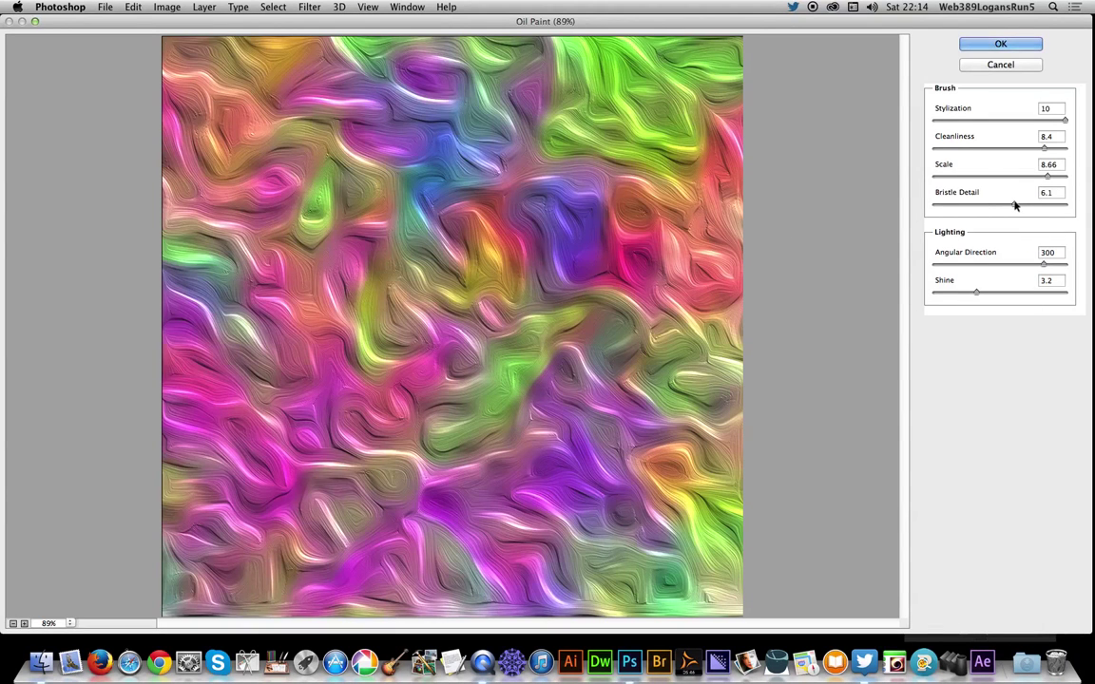
pyautogui.click(1015, 205)
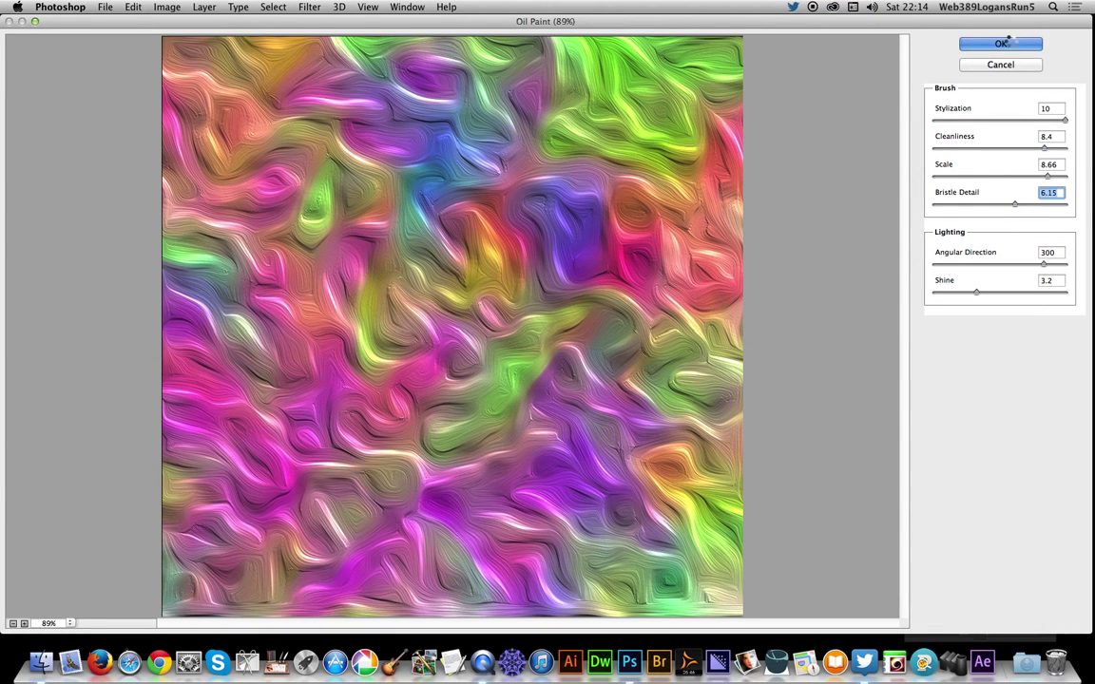
pyautogui.click(1008, 43)
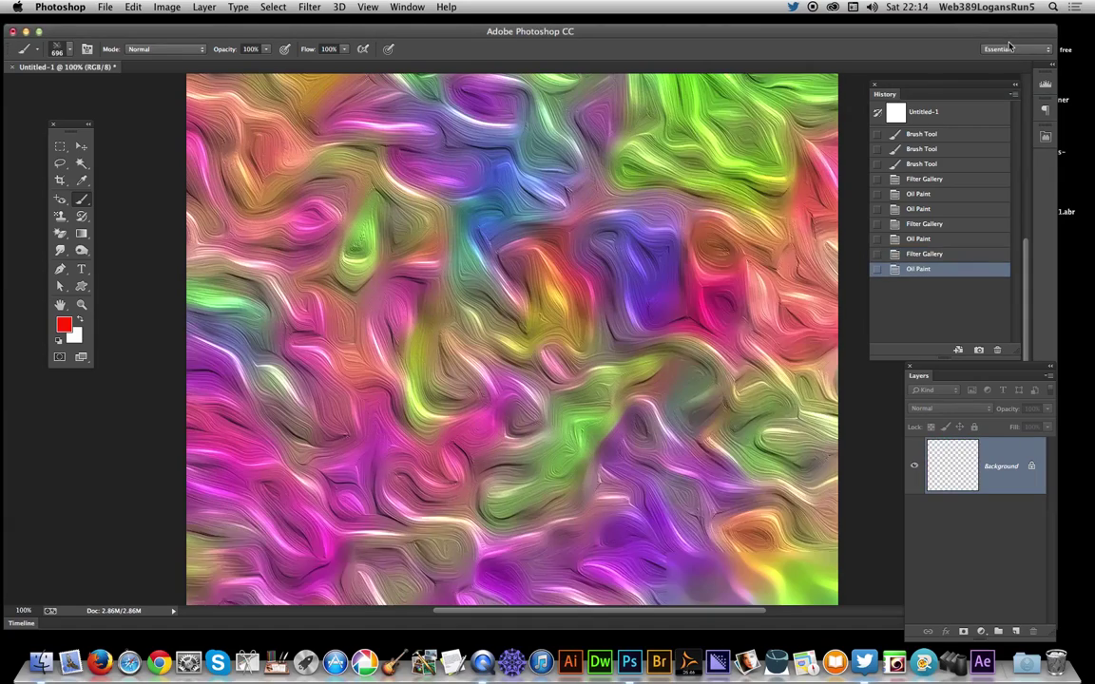